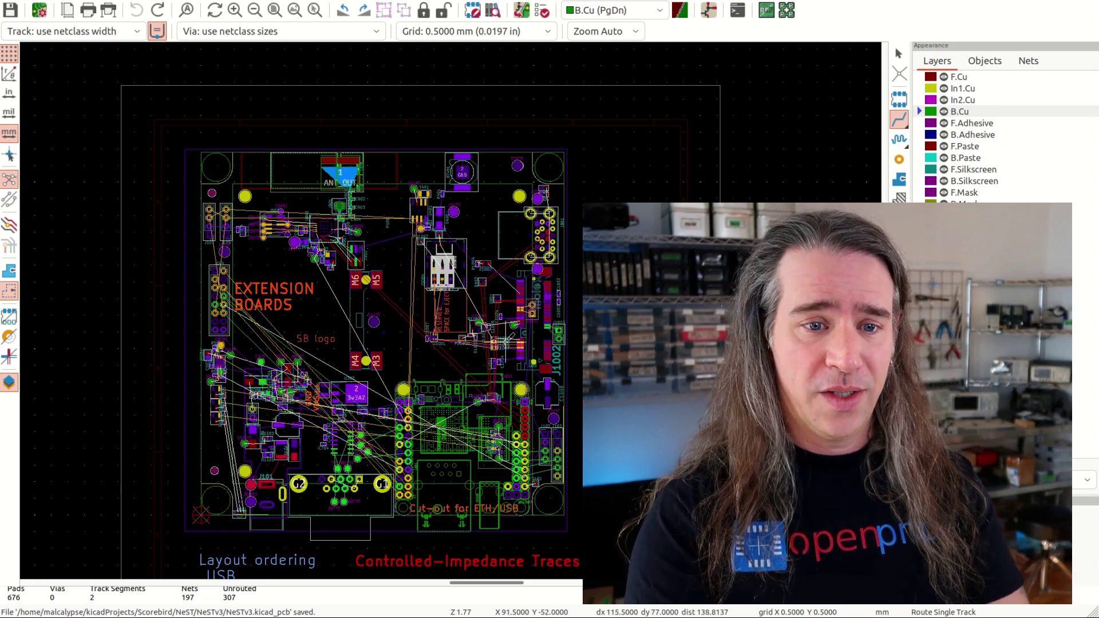
# Step: Show the Appearance Nets list and view the HIPWR net class colour swatch
pyautogui.scroll(1, 458, 297)
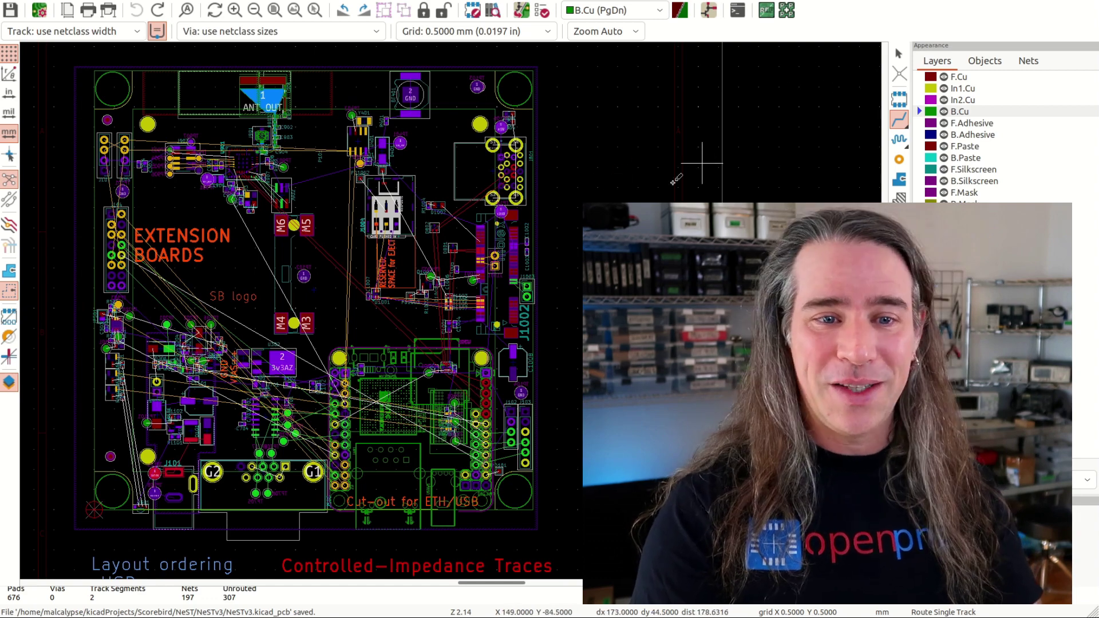
pyautogui.click(1028, 69)
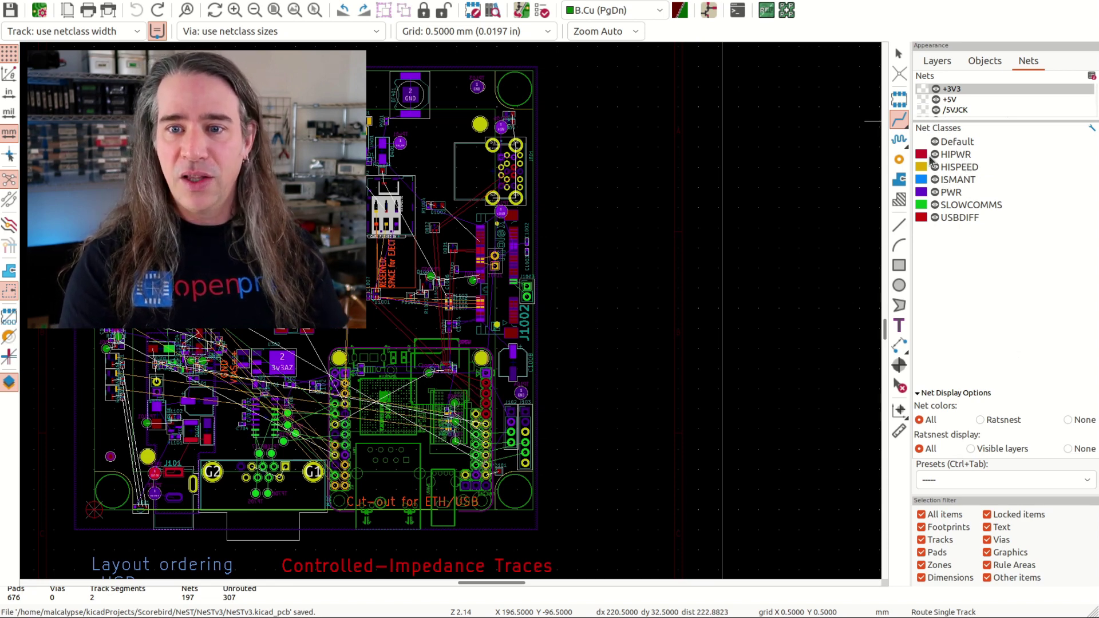
pyautogui.doubleClick(922, 155)
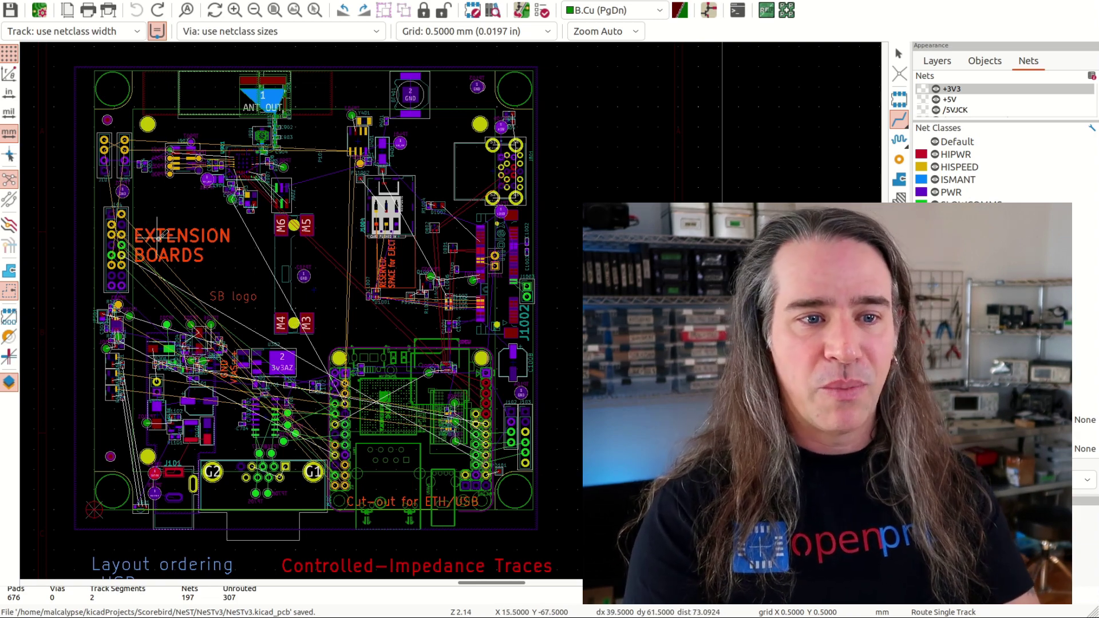
# Step: Zoom in on the J1004 card slot area around D801 and D802
pyautogui.scroll(3, 295, 356)
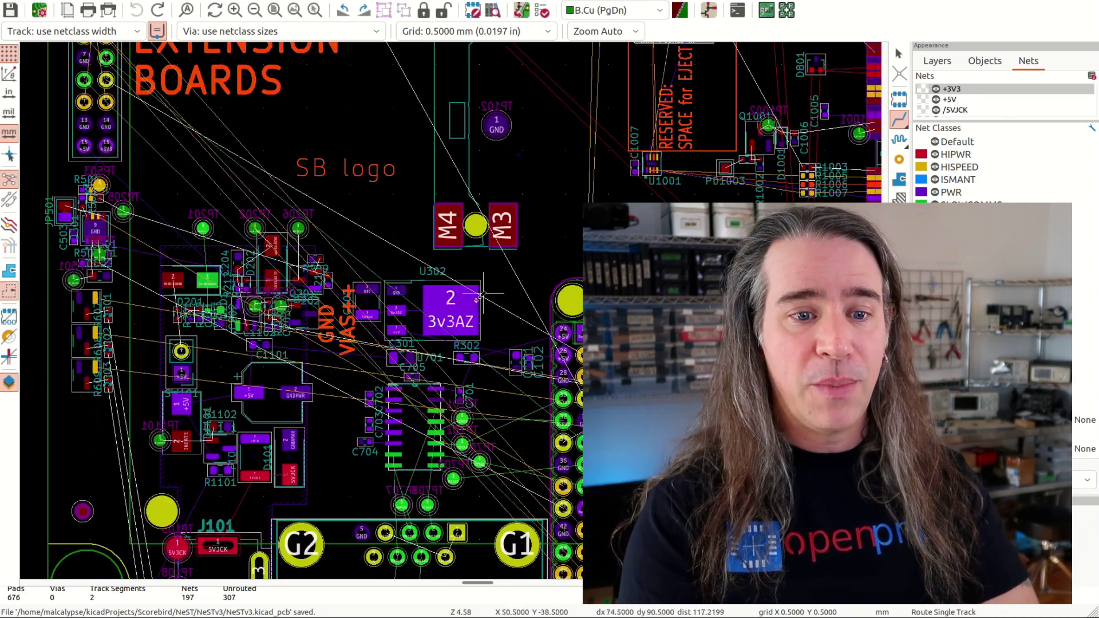
pyautogui.scroll(2, 455, 305)
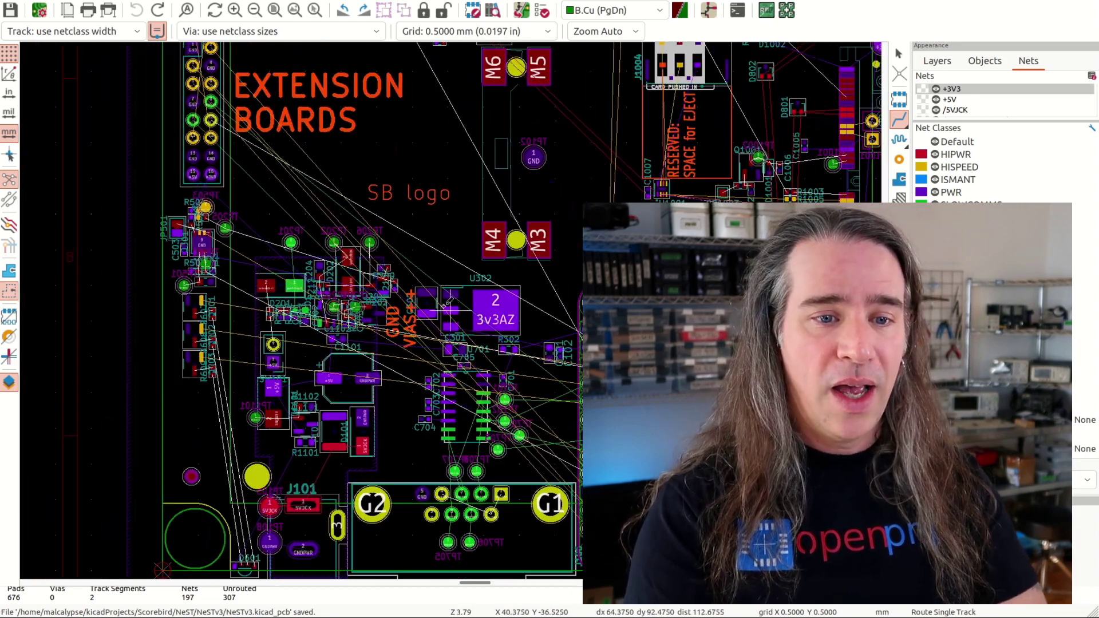
pyautogui.scroll(-2, 426, 294)
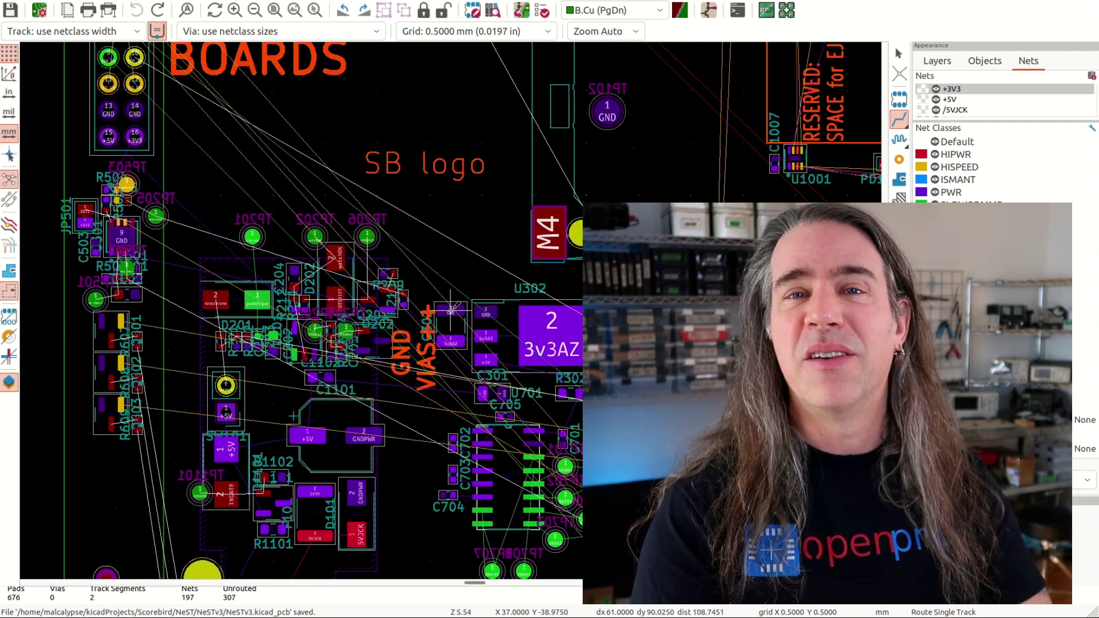
pyautogui.scroll(-2, 451, 309)
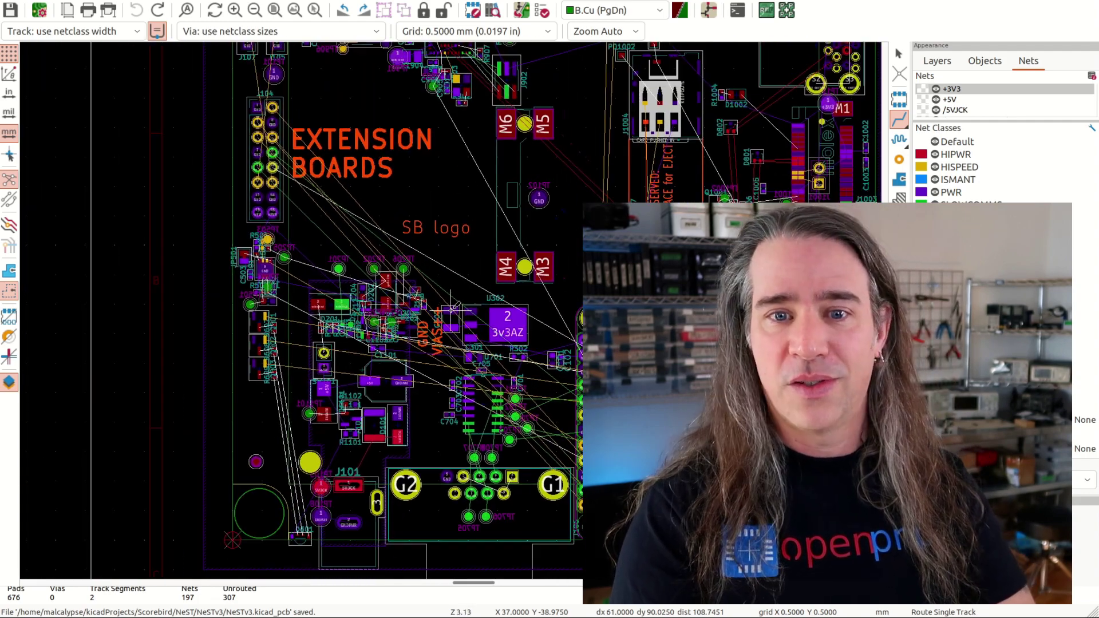
pyautogui.scroll(3, 479, 321)
pyautogui.scroll(-3, 478, 322)
pyautogui.scroll(7, 624, 149)
pyautogui.scroll(-1, 450, 309)
pyautogui.scroll(1, 439, 267)
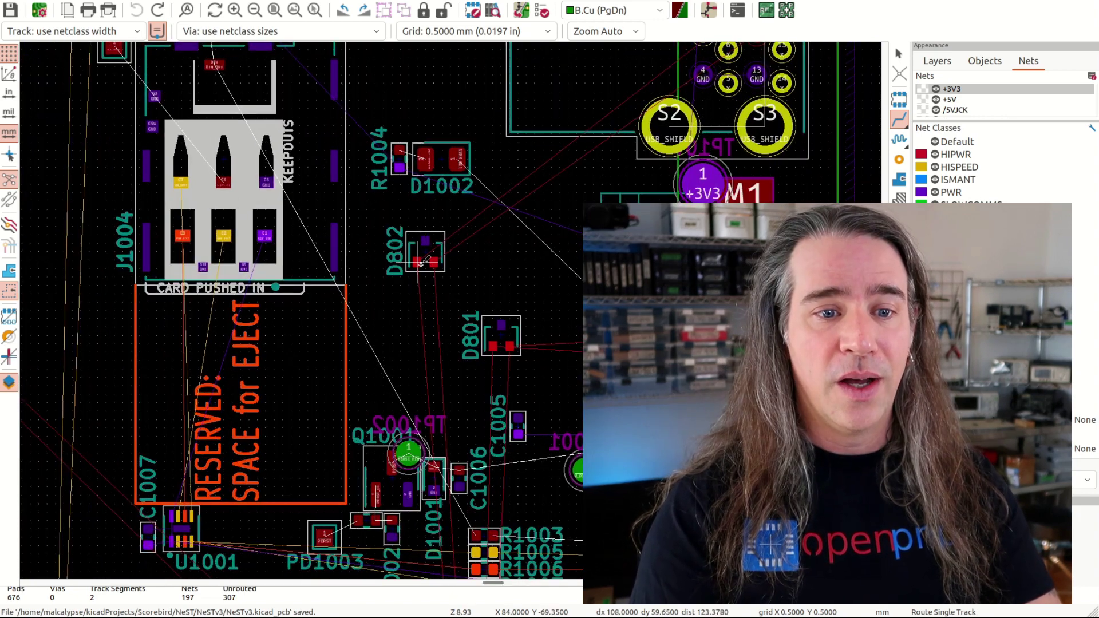
# Step: Route differential pairs down from the D802 and D801 pads
pyautogui.press('6')
pyautogui.click(422, 263)
pyautogui.doubleClick(427, 385)
pyautogui.press('pagedown')
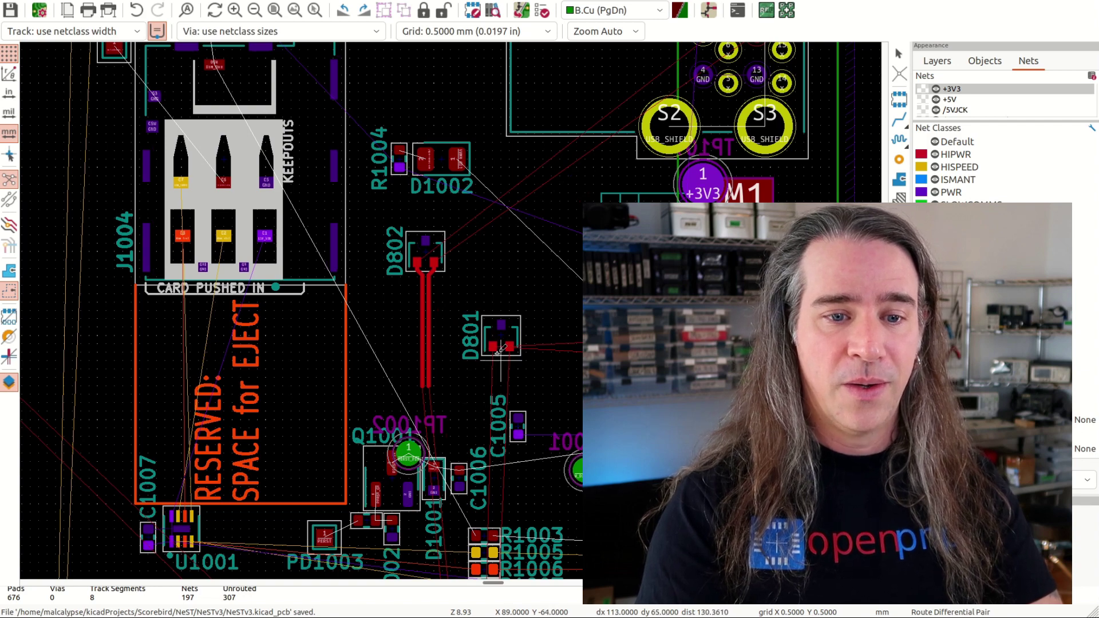
pyautogui.click(497, 340)
pyautogui.doubleClick(488, 462)
pyautogui.press('pagedown')
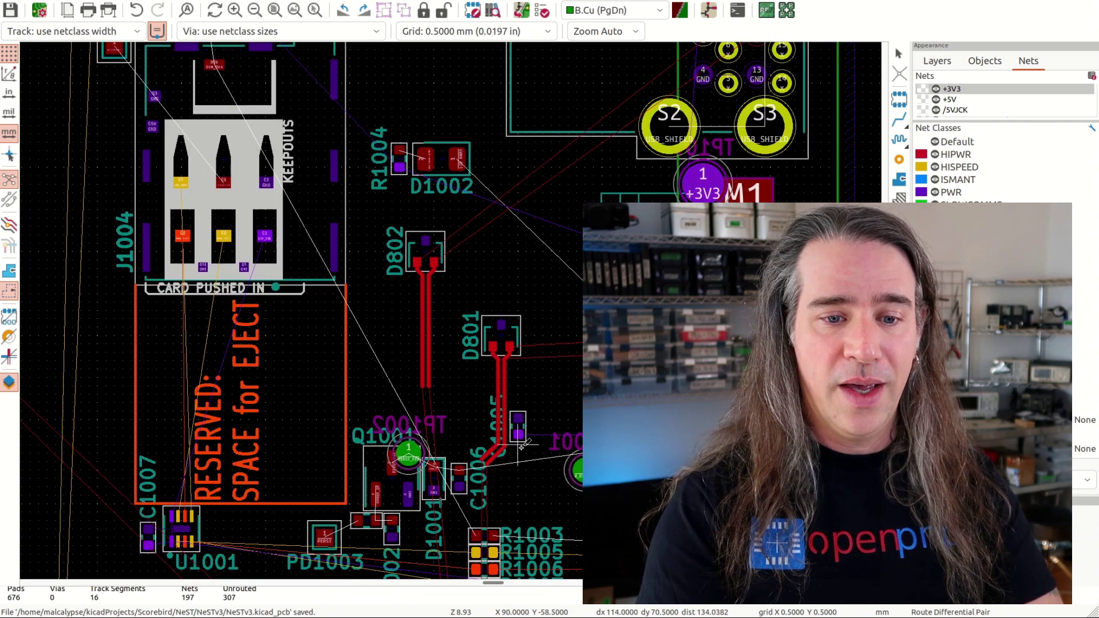
# Step: Route a +3V3 back-copper track from C1005's pad to the connector pad
pyautogui.scroll(5, 518, 445)
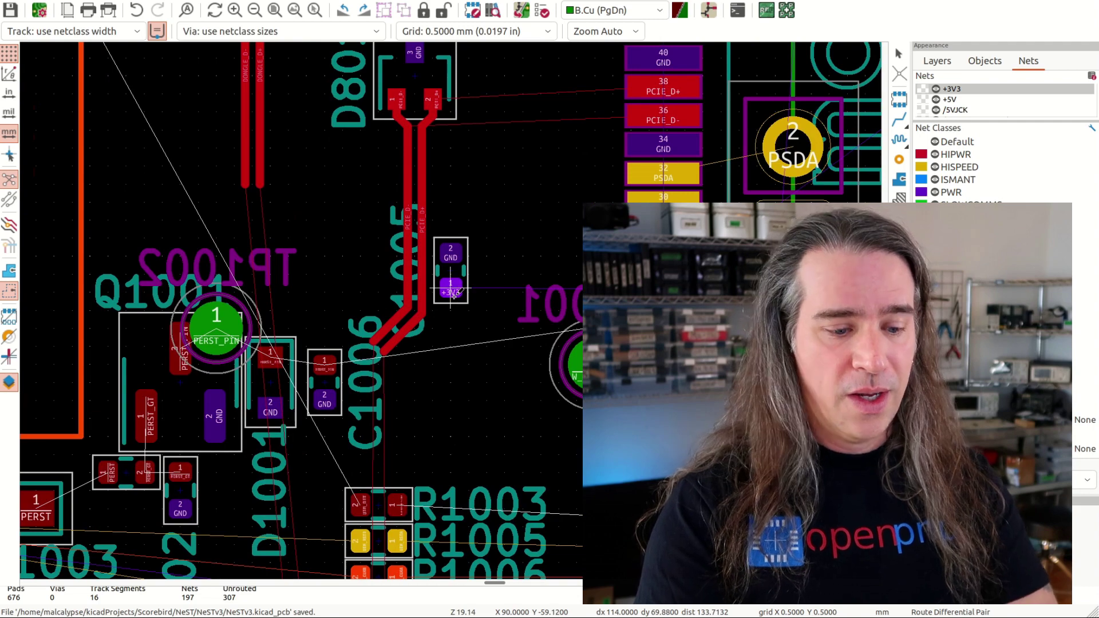
pyautogui.press('x')
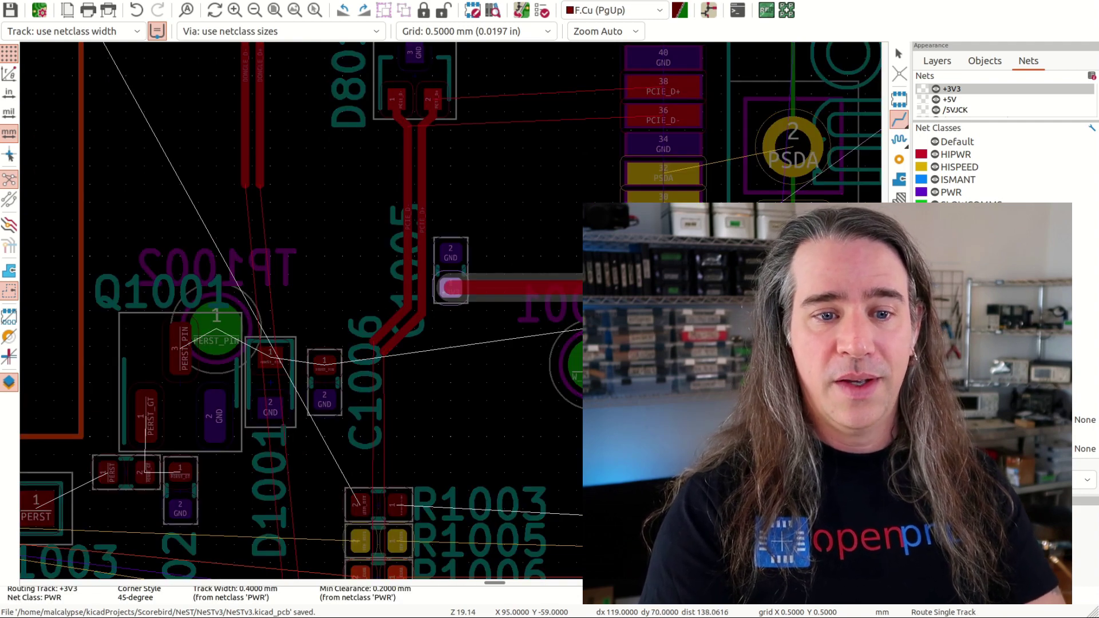
pyautogui.doubleClick(664, 291)
pyautogui.press('pagedown')
pyautogui.scroll(-4, 445, 446)
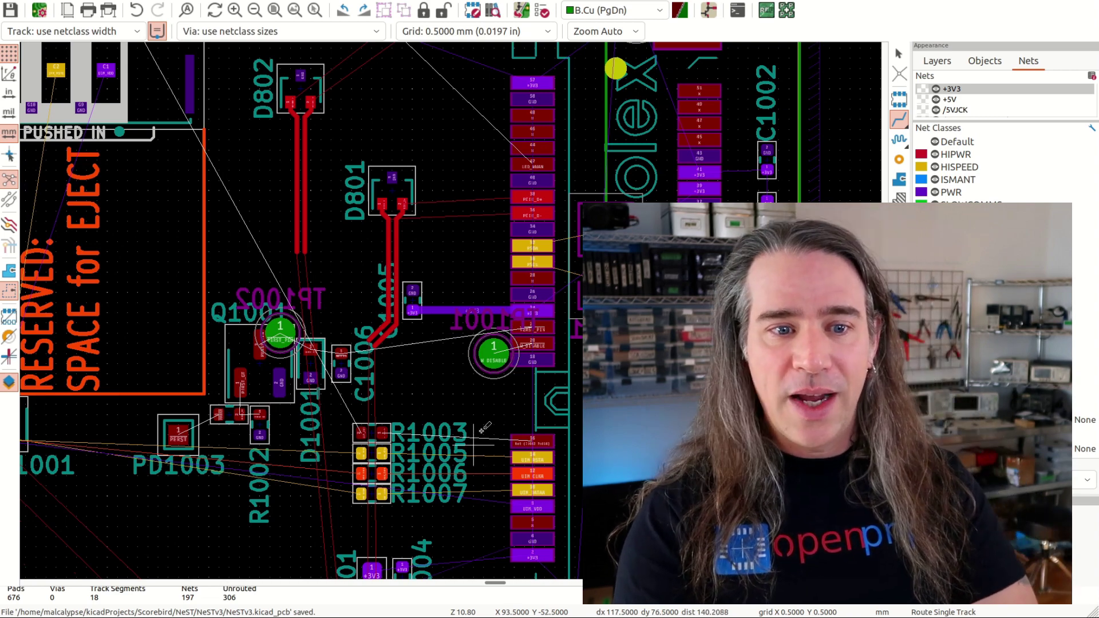
pyautogui.scroll(2, 509, 490)
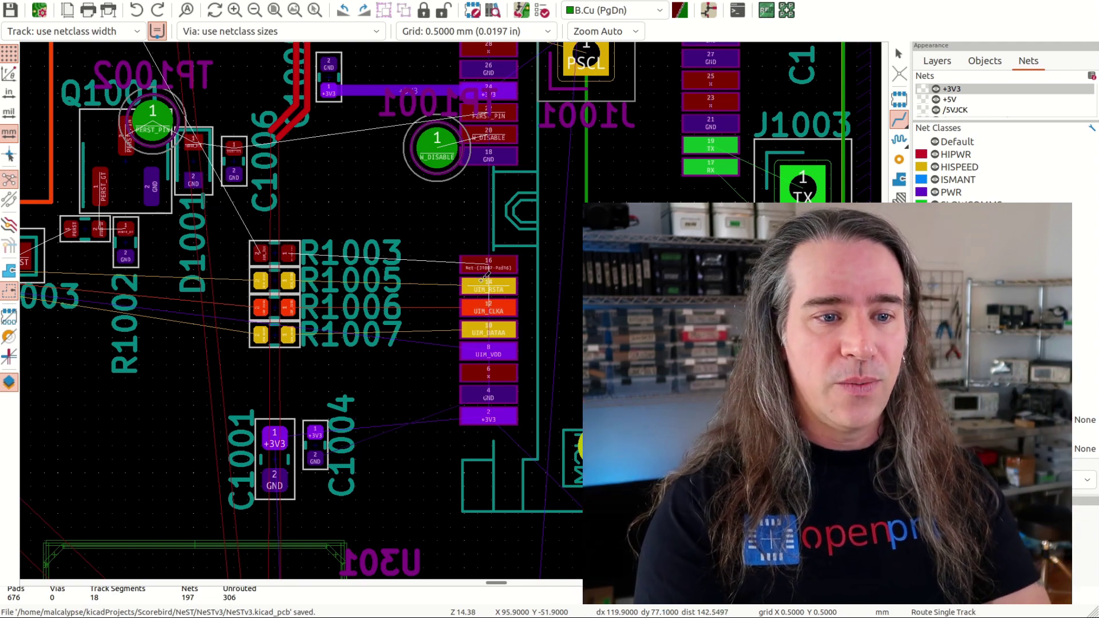
# Step: Connect connector pads 14, 12 and 10 to R1005, R1006 and R1007 (UIM_RSTA, UIM_CLKA, UIM_DATAA)
pyautogui.click(485, 277)
pyautogui.click(285, 278)
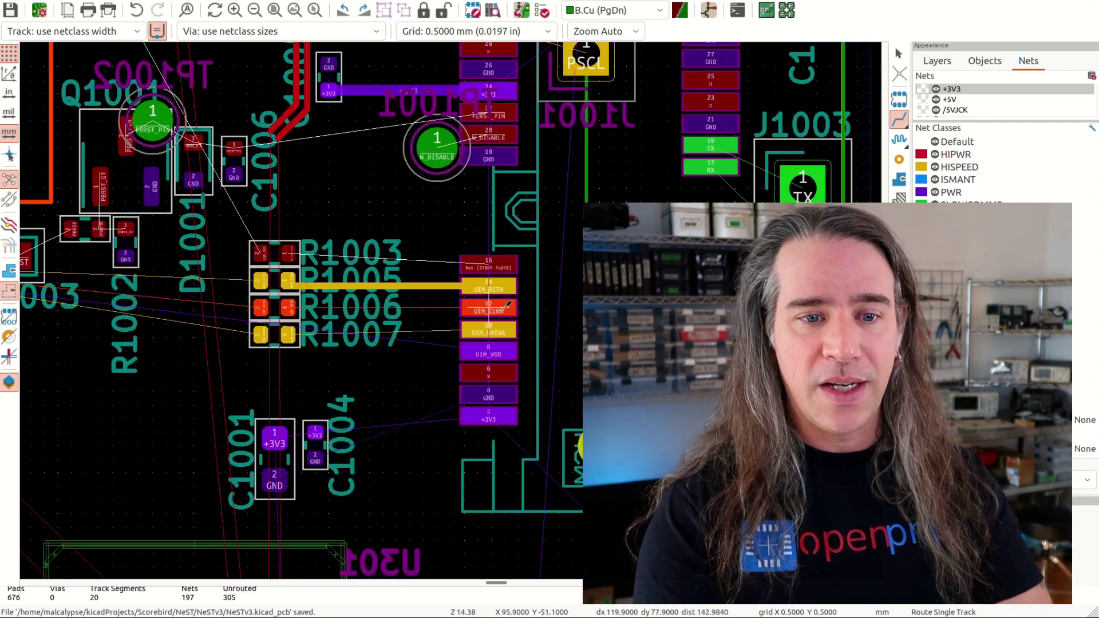
pyautogui.click(488, 310)
pyautogui.click(290, 308)
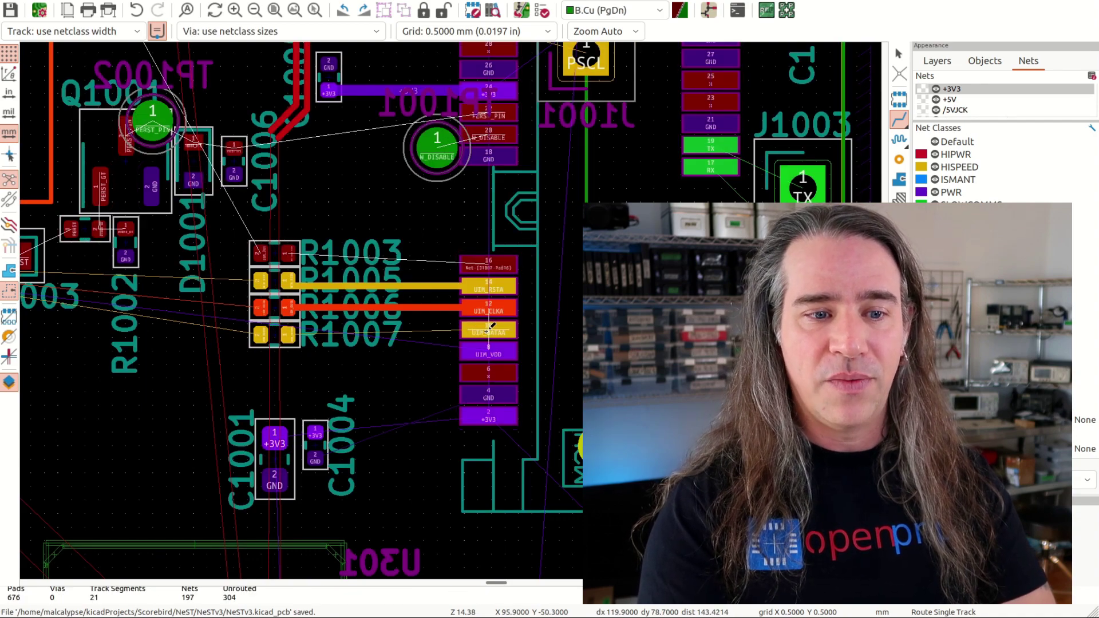
pyautogui.click(488, 331)
pyautogui.click(289, 331)
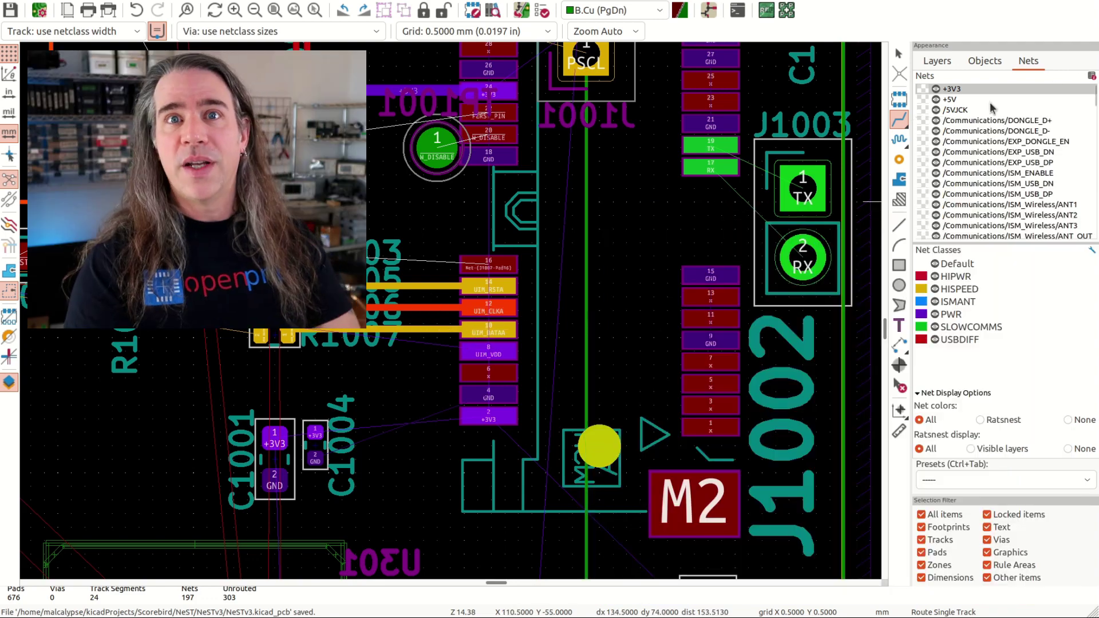
# Step: Abandon a UIM_RSTB route, then route UIM_CLKB from R1006's pad to near U1001
pyautogui.scroll(-3, 994, 102)
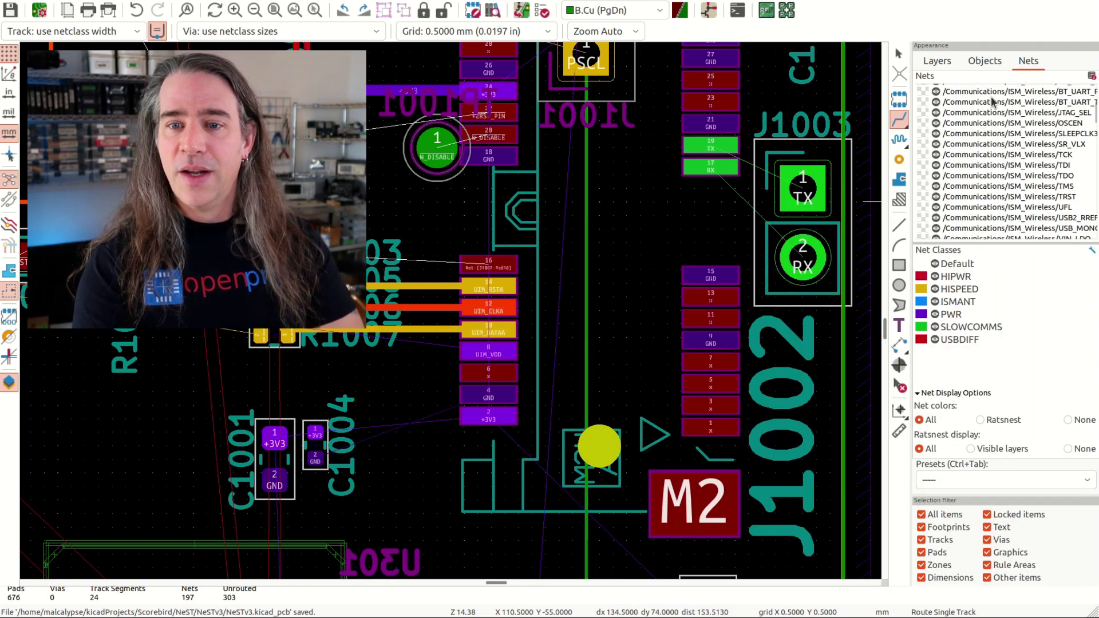
pyautogui.scroll(-5, 993, 102)
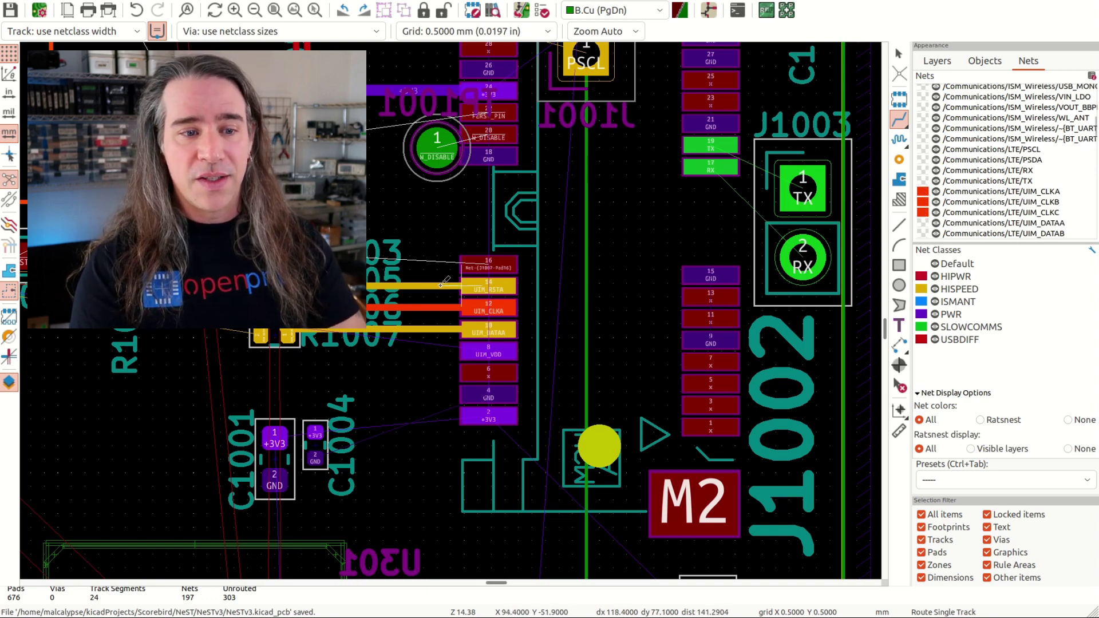
pyautogui.click(260, 281)
pyautogui.press('Escape')
pyautogui.press('pagedown')
pyautogui.click(261, 305)
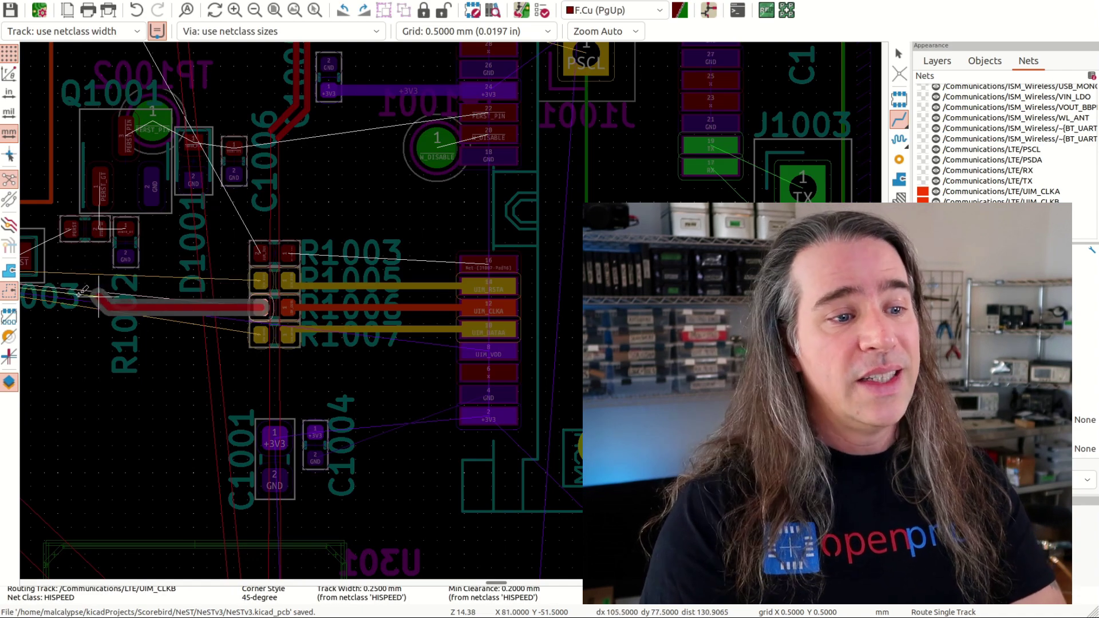
pyautogui.scroll(-1, 261, 305)
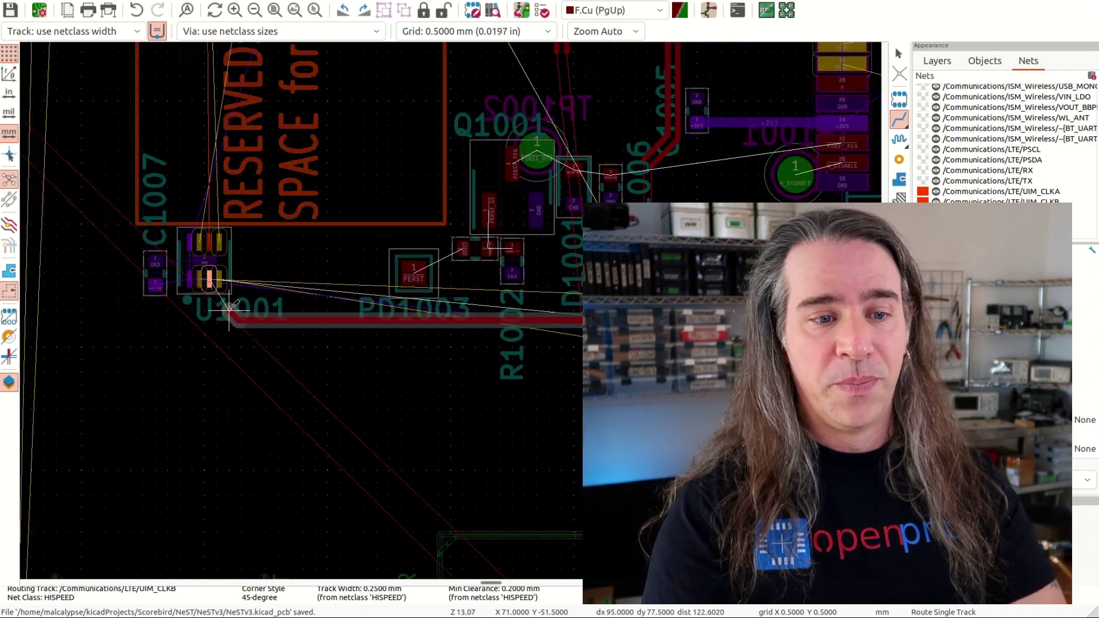
pyautogui.doubleClick(228, 309)
pyautogui.press('pagedown')
pyautogui.scroll(-3, 279, 309)
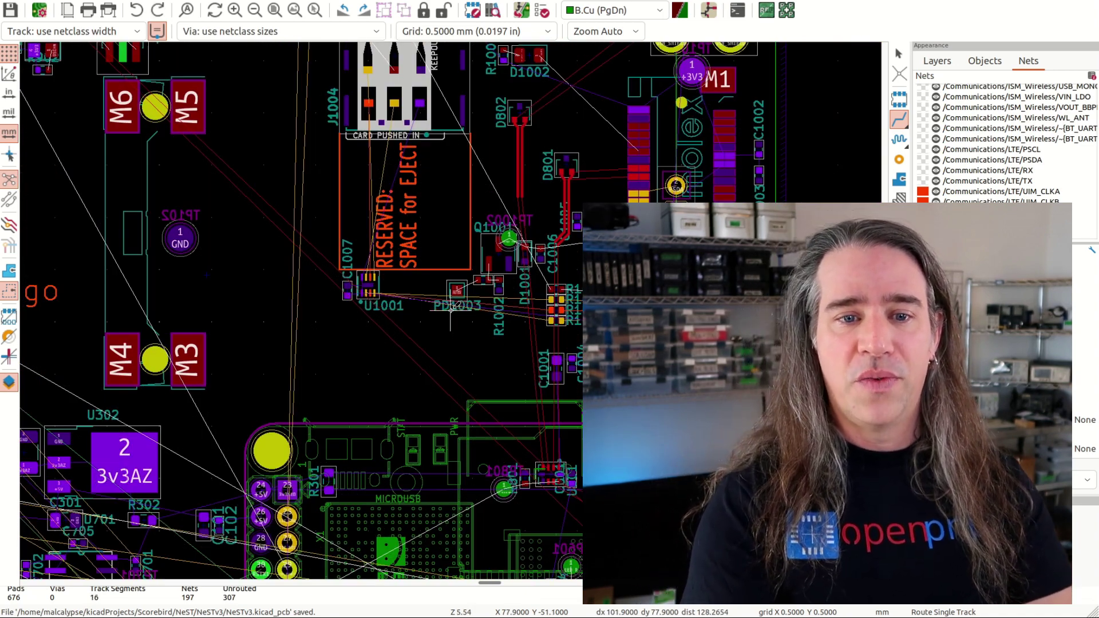
# Step: Undo the D801/D802 tracks, show zones filled, and cycle active layer through F.Cu, In1.Cu, B.Cu
pyautogui.hotkey('ctrl', 'z')
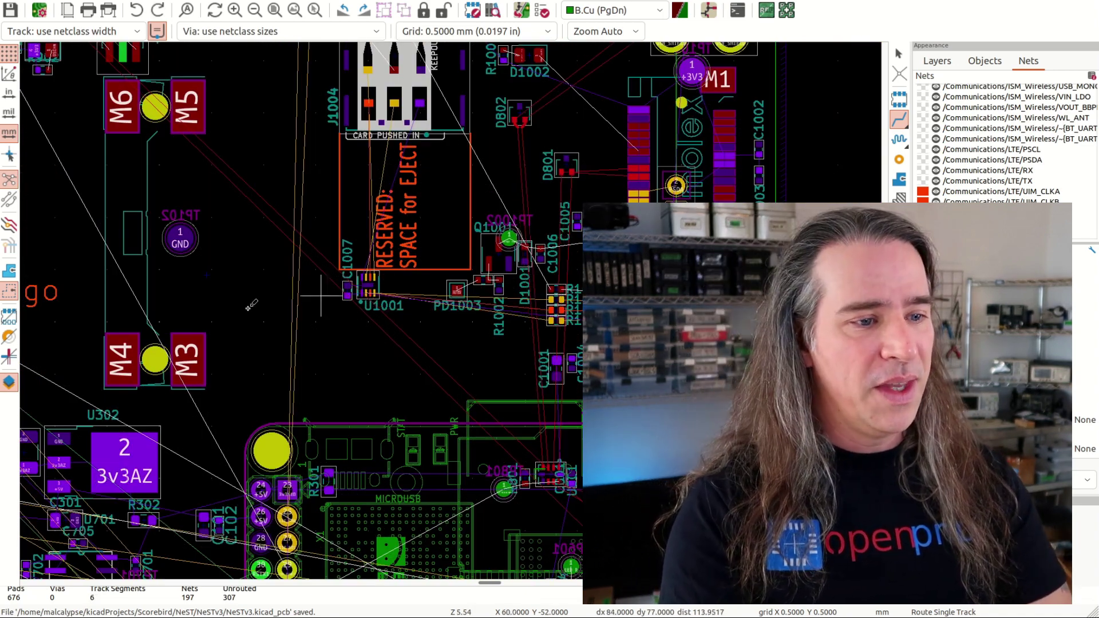
pyautogui.click(8, 276)
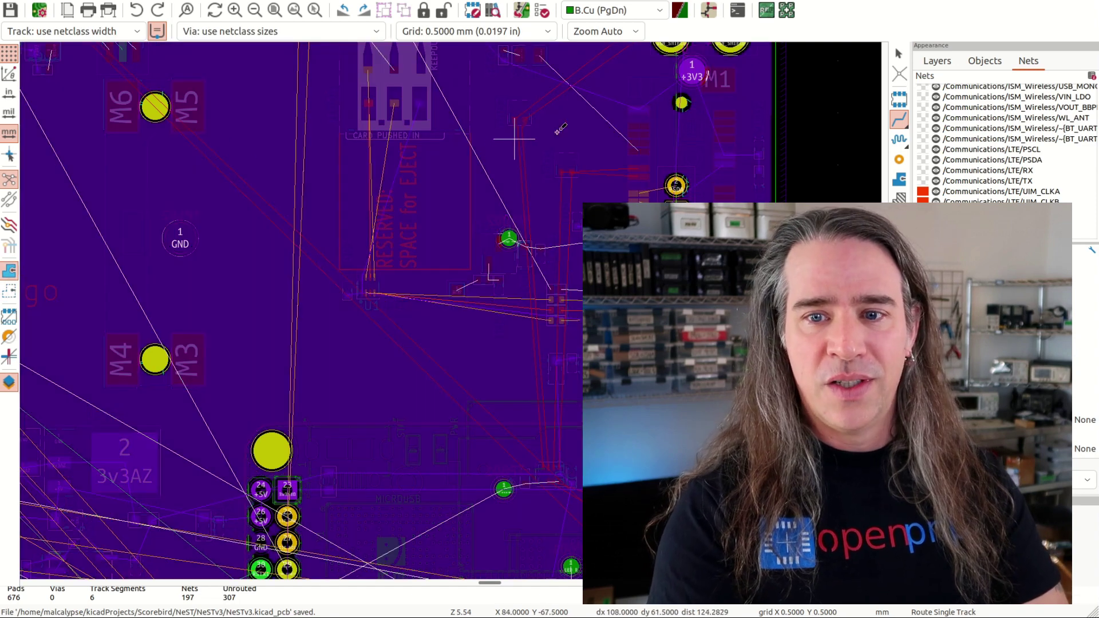
pyautogui.click(930, 61)
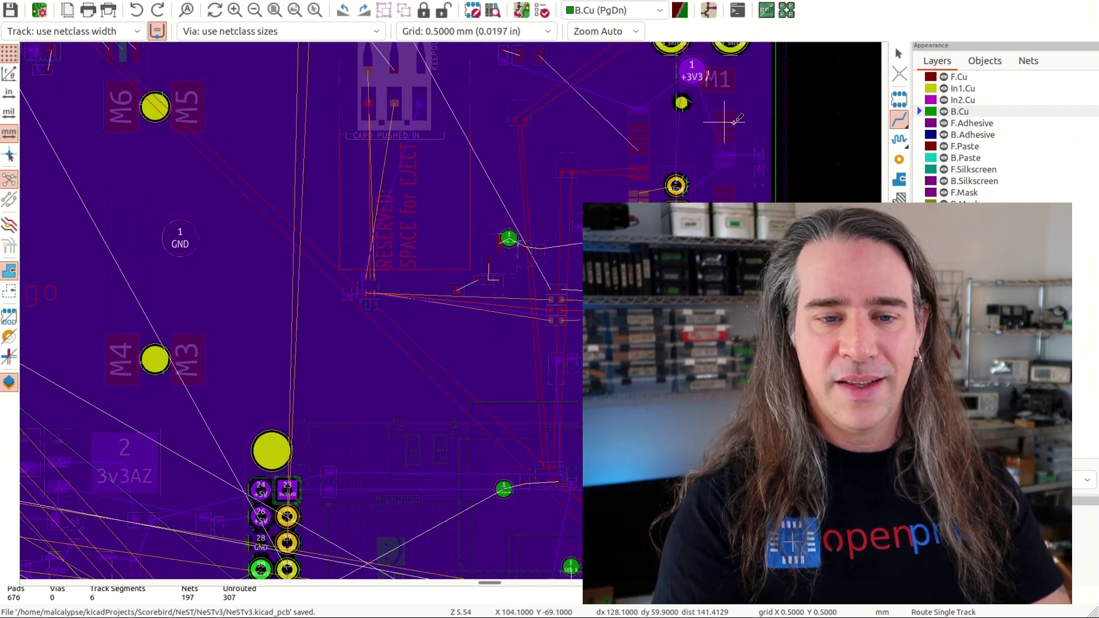
pyautogui.scroll(-4, 458, 315)
pyautogui.scroll(3, 473, 319)
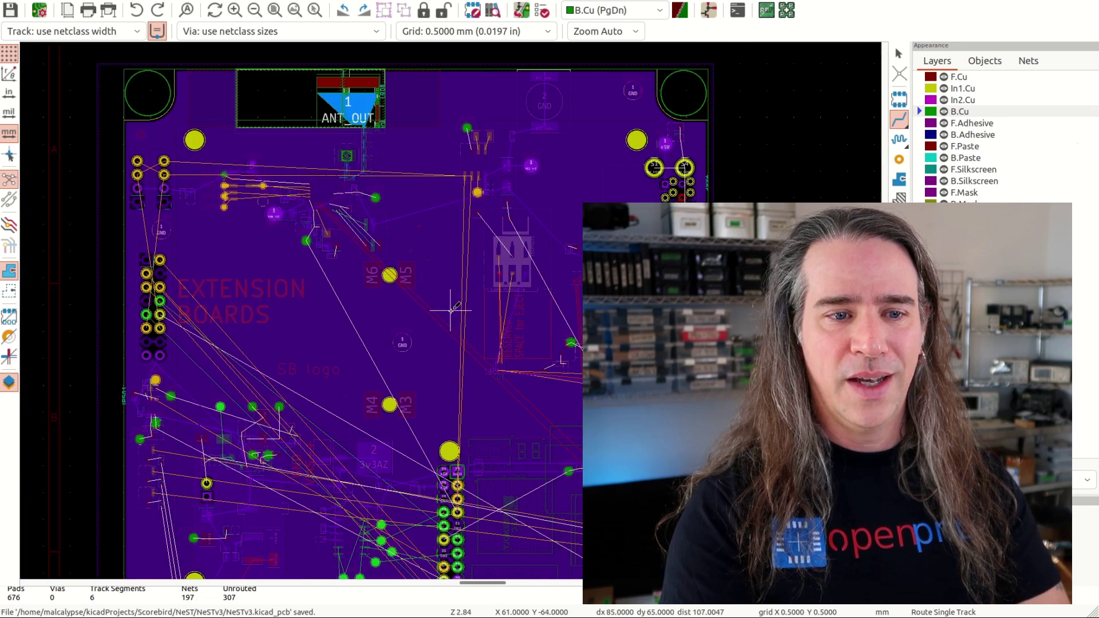
pyautogui.press('pageup')
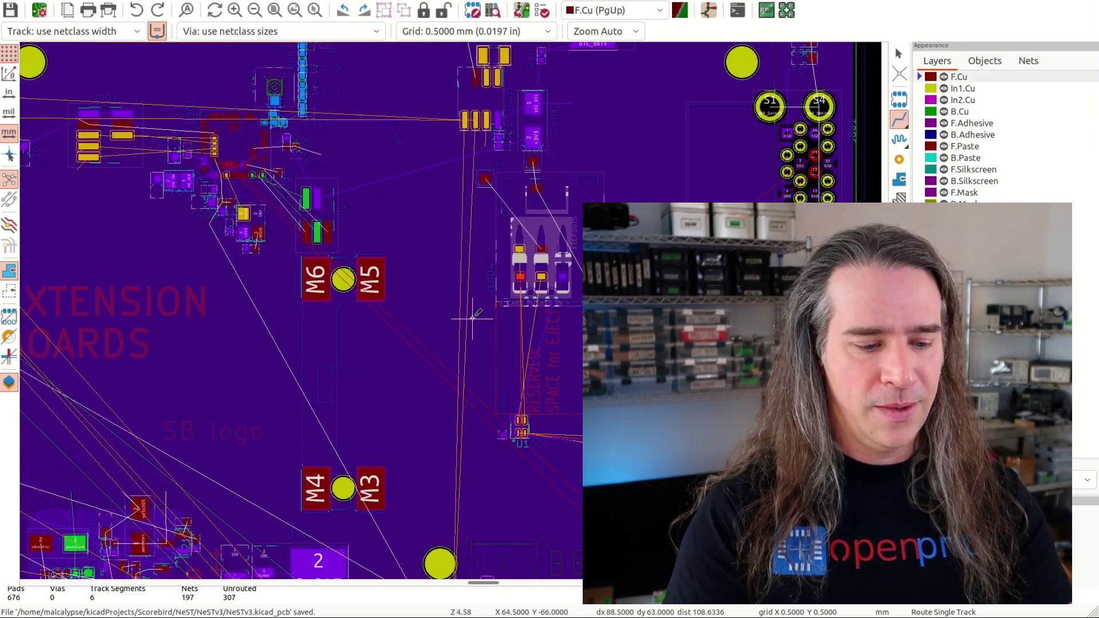
pyautogui.scroll(-1, 473, 319)
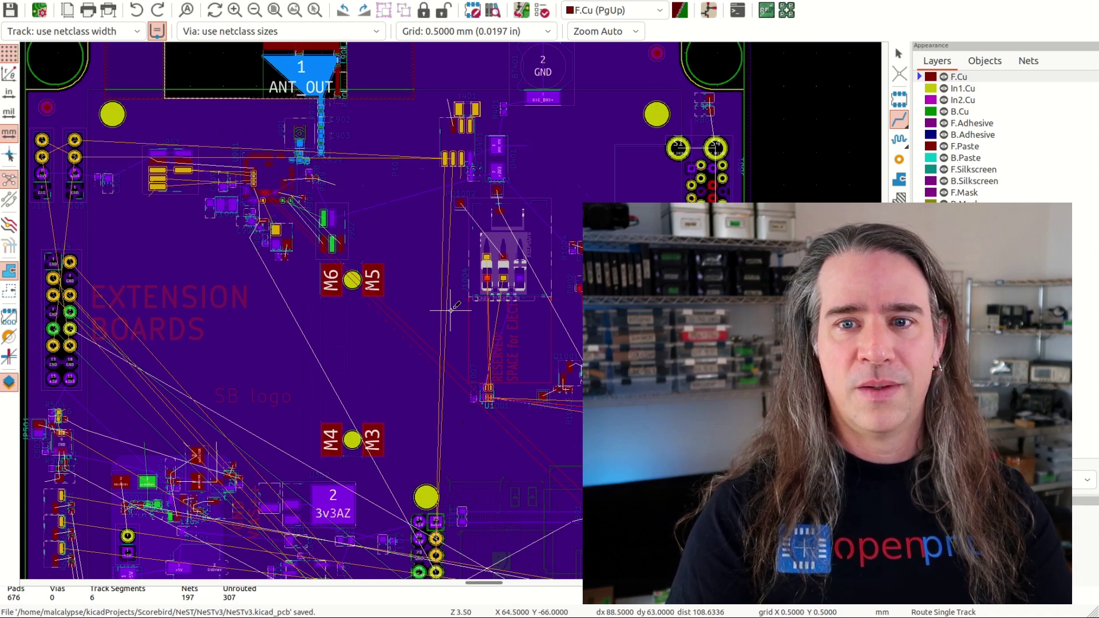
pyautogui.press('F3')
pyautogui.press('pagedown')
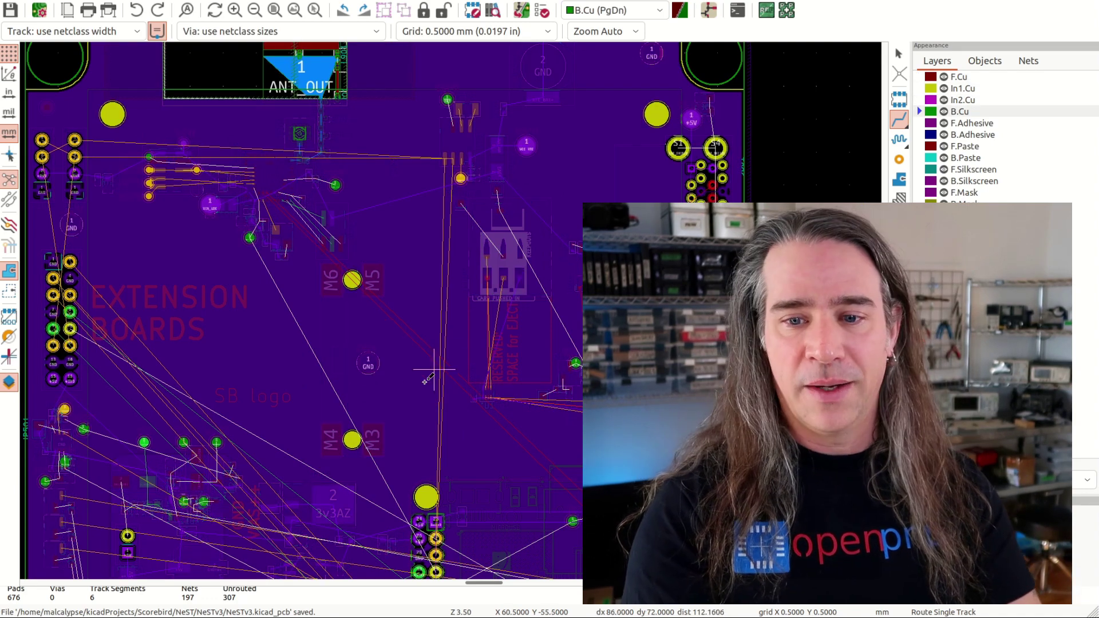
# Step: Set Net colors to Ratsnest, then to None, in the Appearance Nets tab
pyautogui.click(1033, 61)
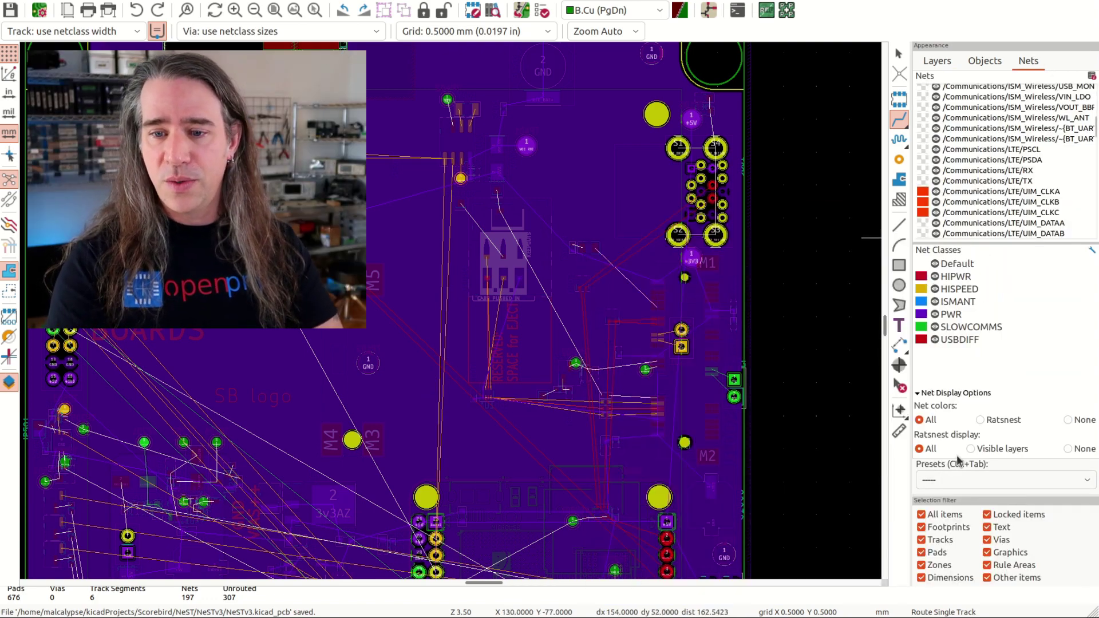
pyautogui.click(981, 421)
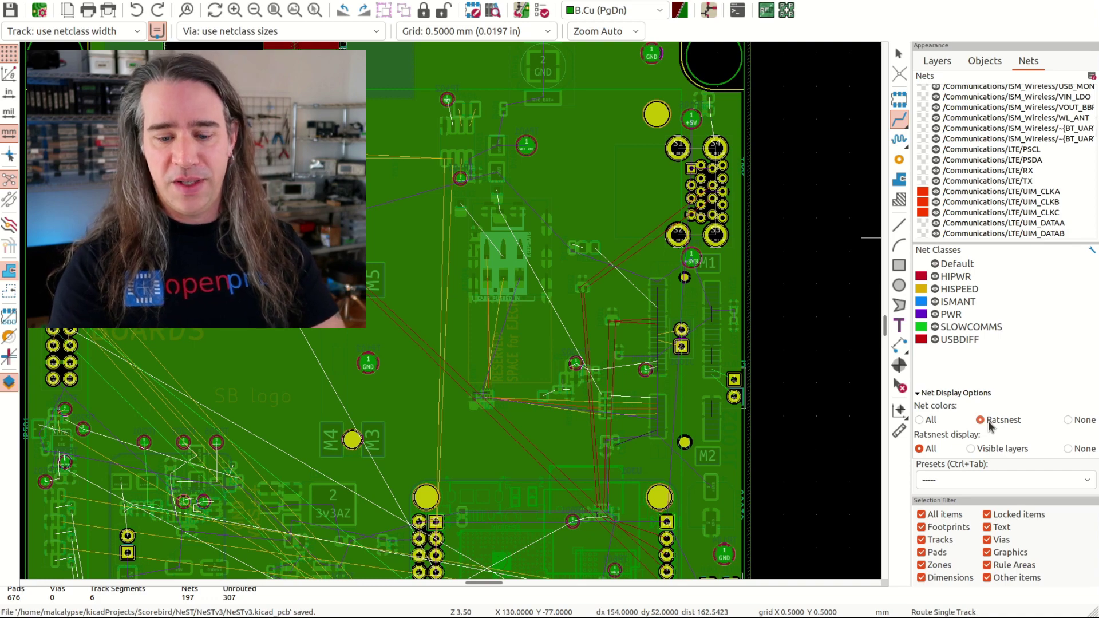
pyautogui.press('pageup')
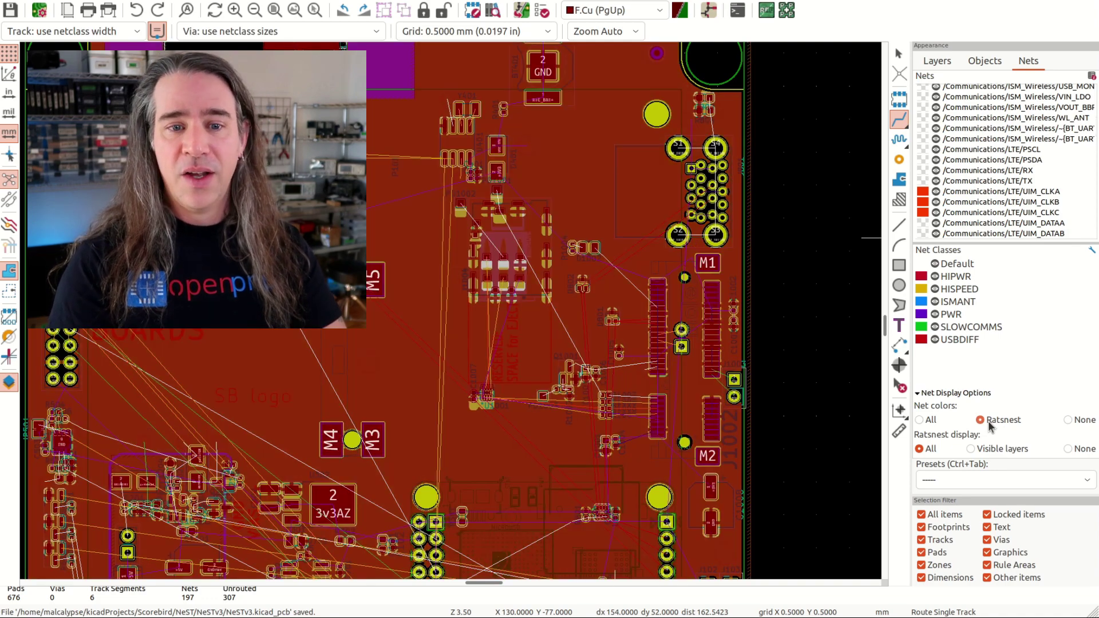
pyautogui.click(1070, 421)
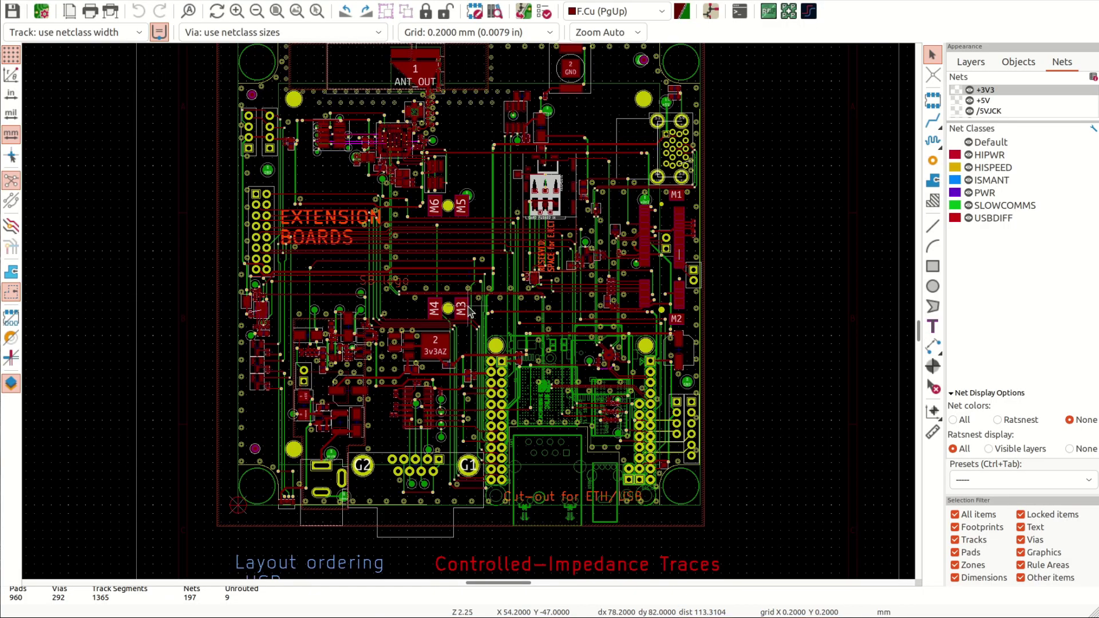
# Step: Inspect the net-class-coloured routed board in high-contrast mode, flipping between F.Cu and B.Cu
pyautogui.hotkey('ctrl', 'h')
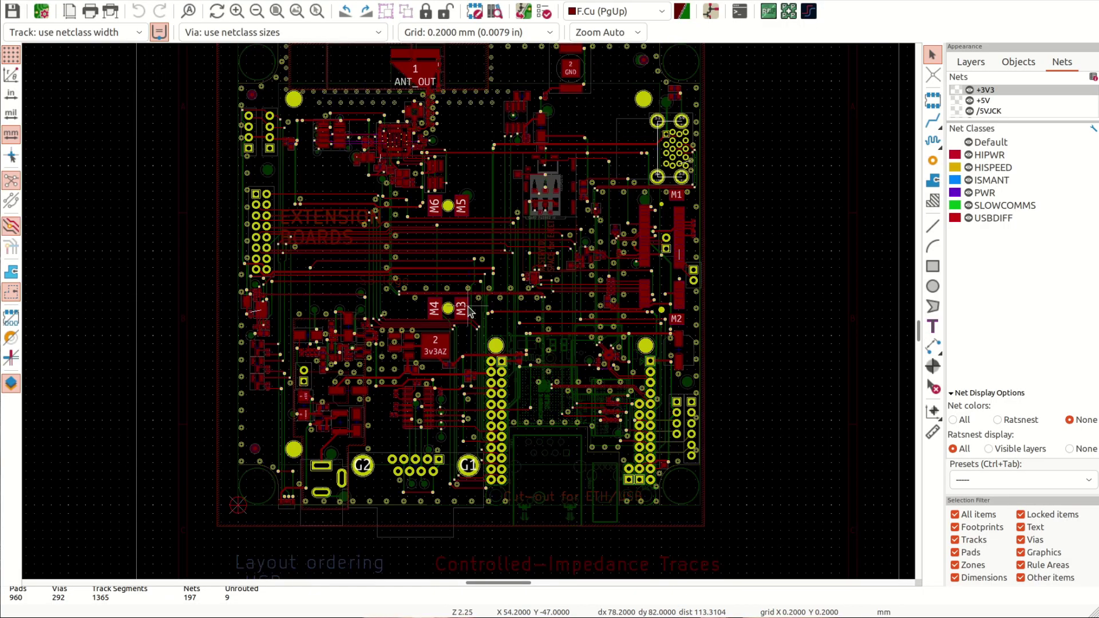
pyautogui.press('pagedown')
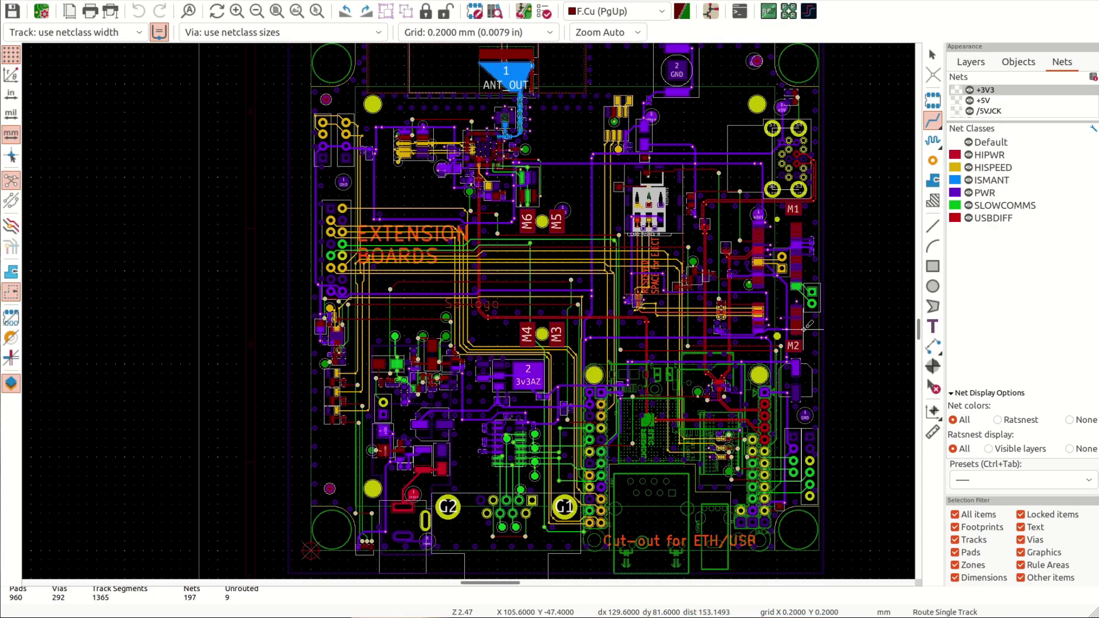
pyautogui.hotkey('ctrl', 'h')
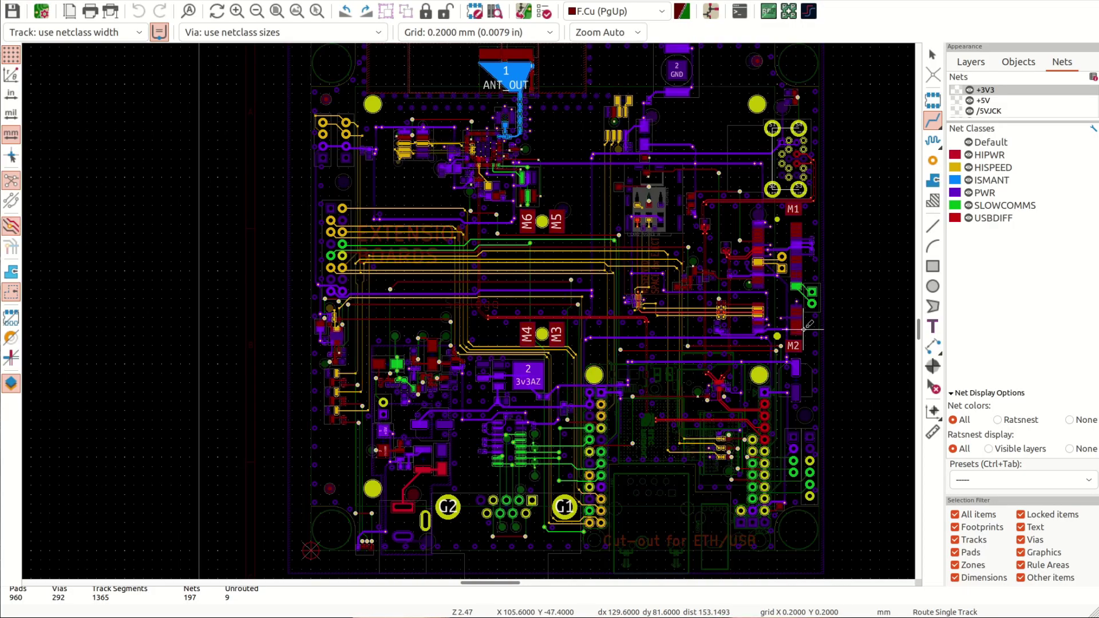
pyautogui.press('pagedown')
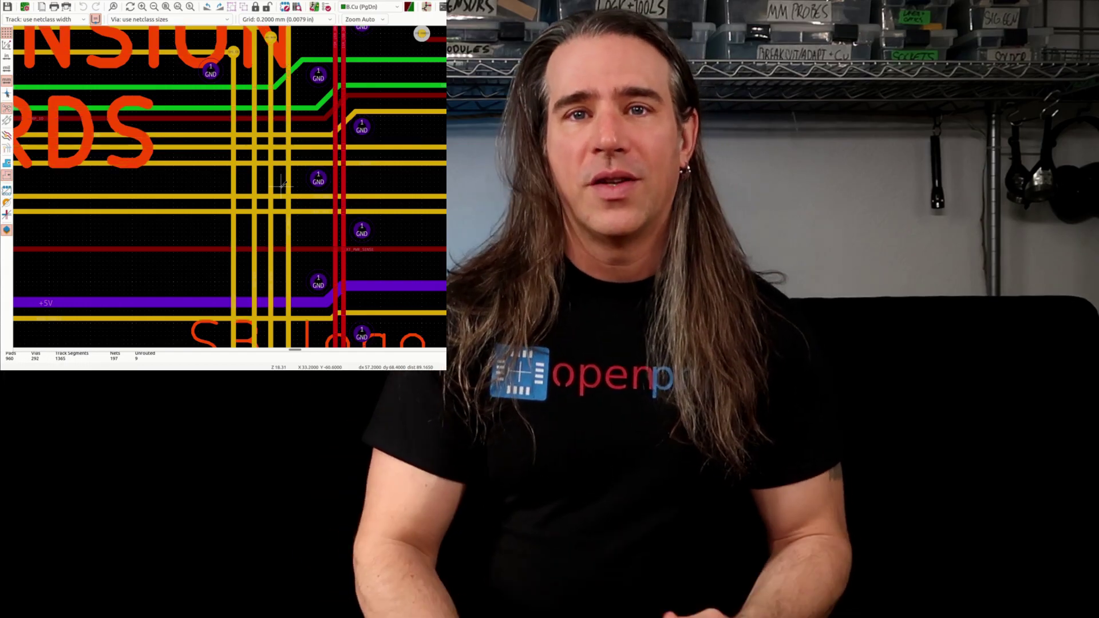
pyautogui.press('pagedown')
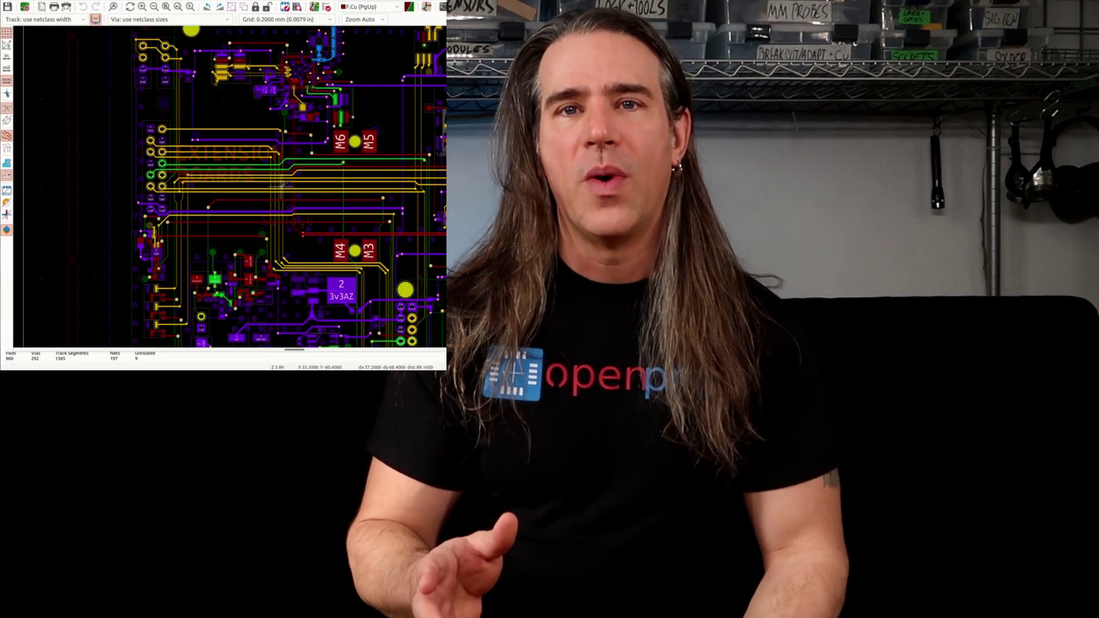
pyautogui.press('pagedown')
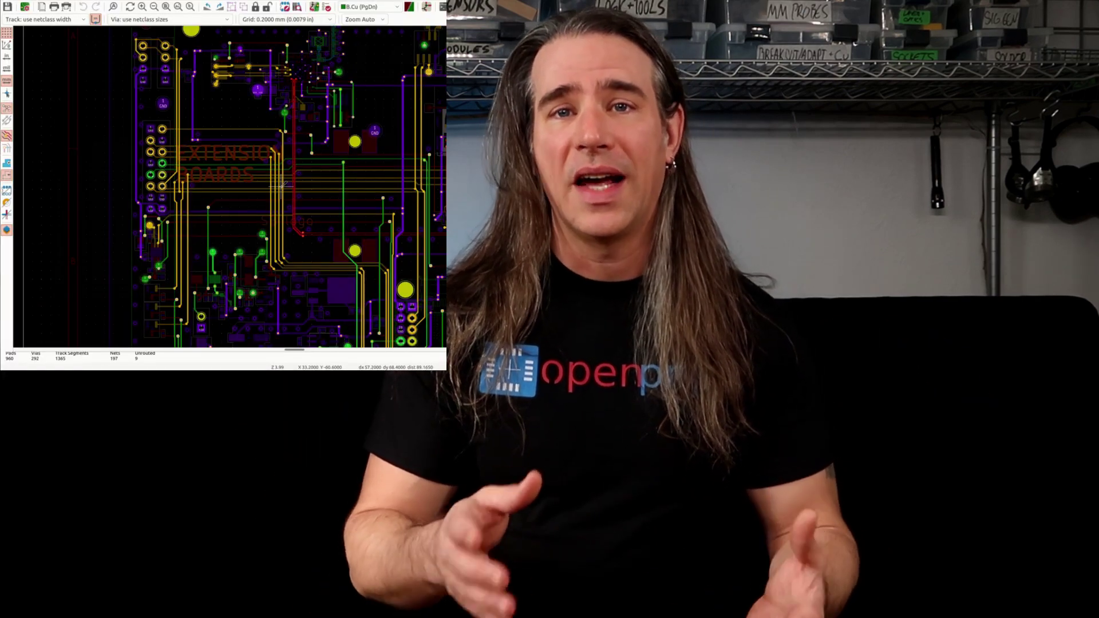
pyautogui.press('pageup')
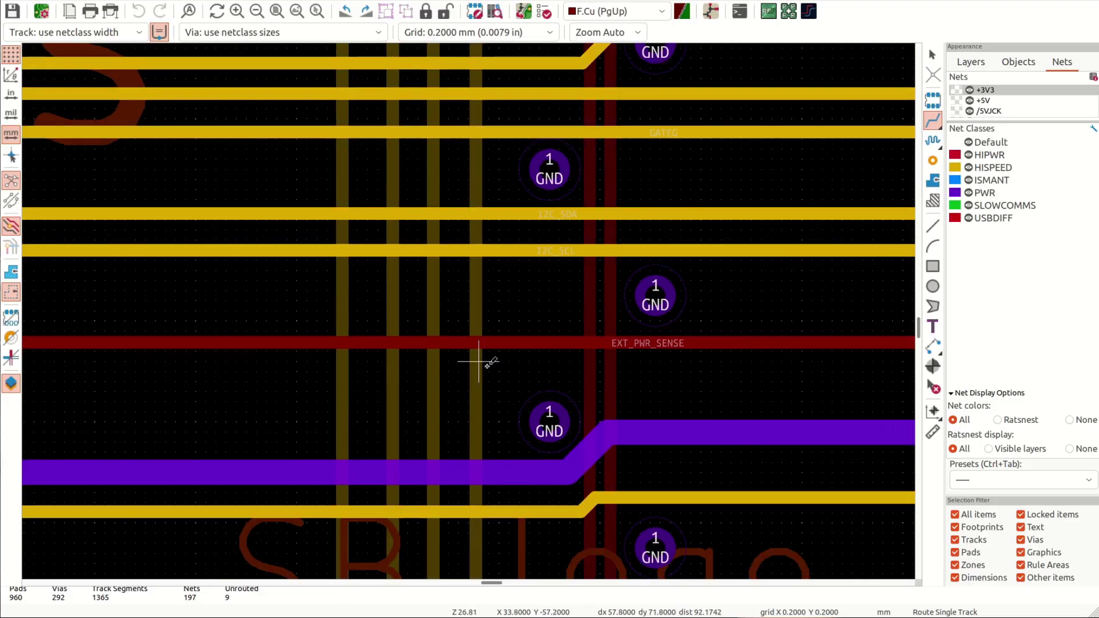
pyautogui.scroll(3, 481, 362)
pyautogui.scroll(-5, 493, 370)
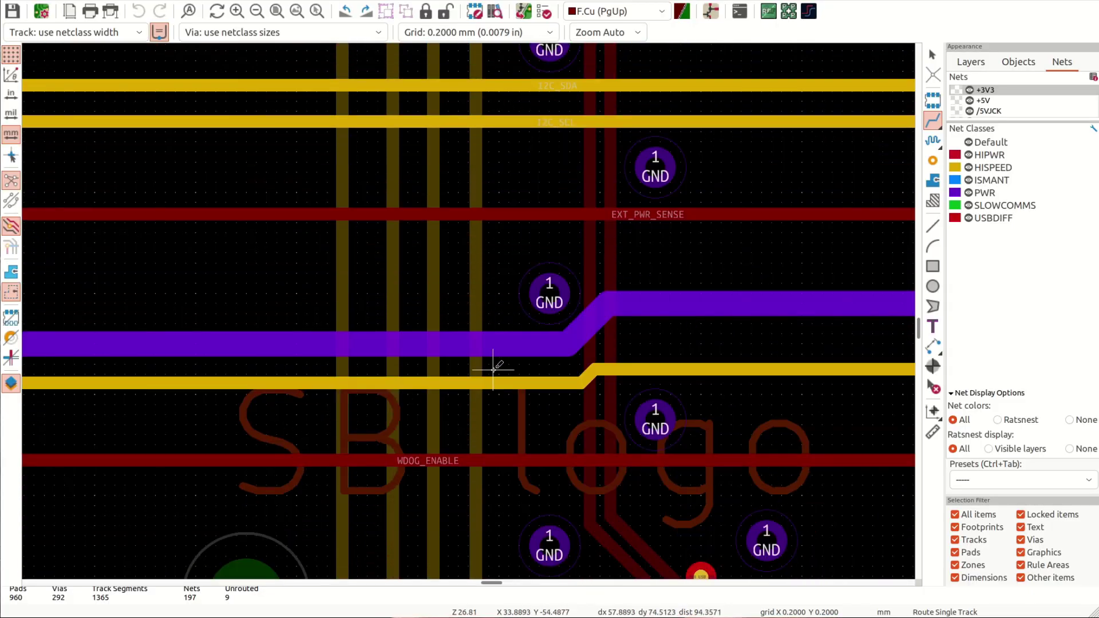
pyautogui.hscroll(10, 493, 369)
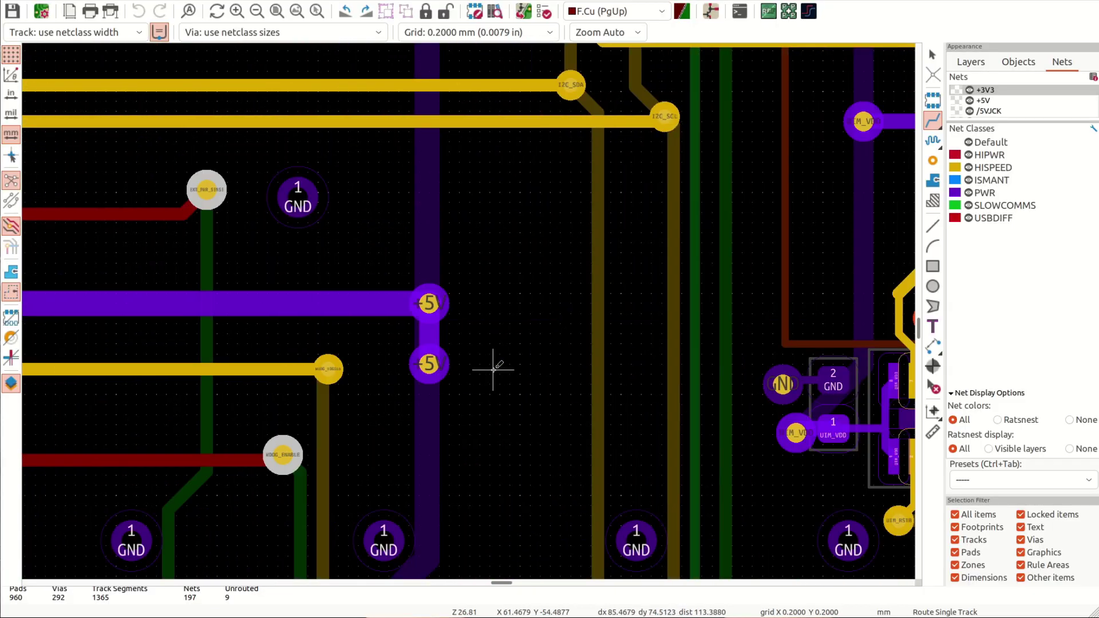
pyautogui.hscroll(10, 493, 369)
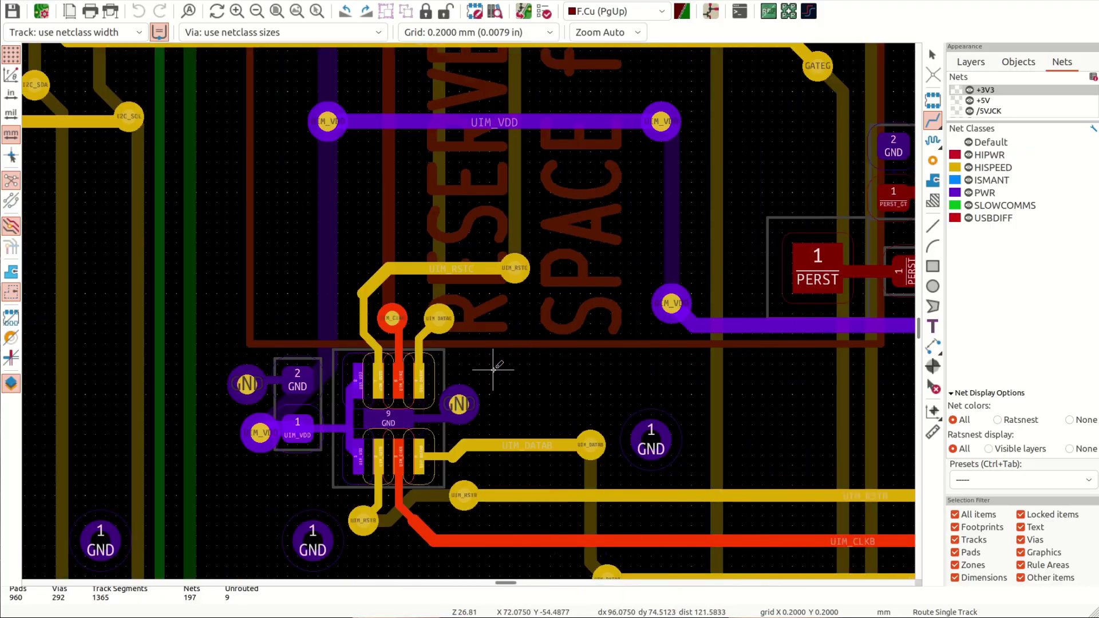